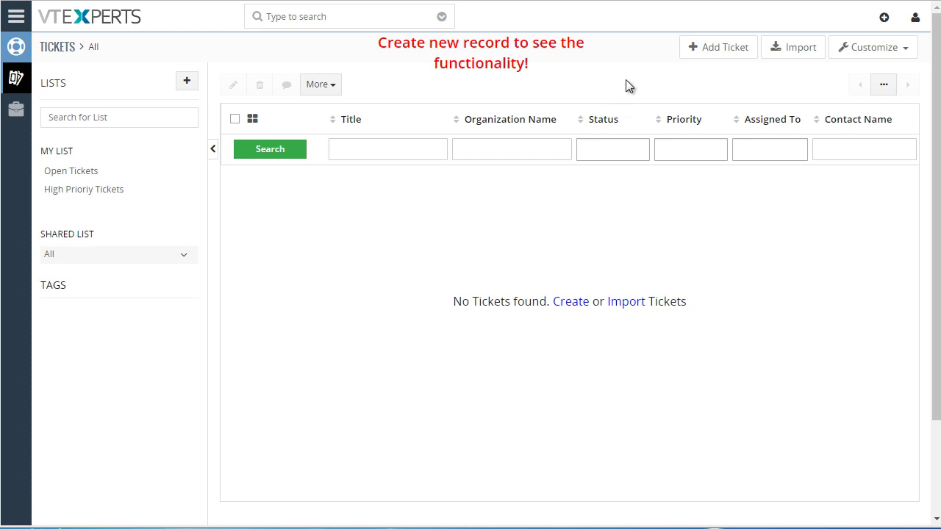
Begin a new ticket with Add Ticket from the empty Tickets list.
click(719, 49)
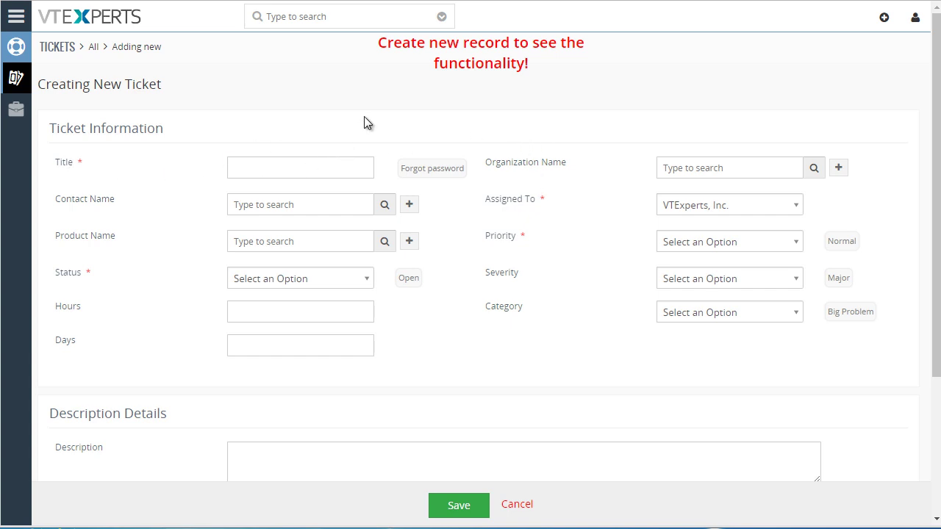
Use suggestion chips: title New user, status Open, priority Urgent, severity Minor, category Big Problem.
mouse_move(457, 173)
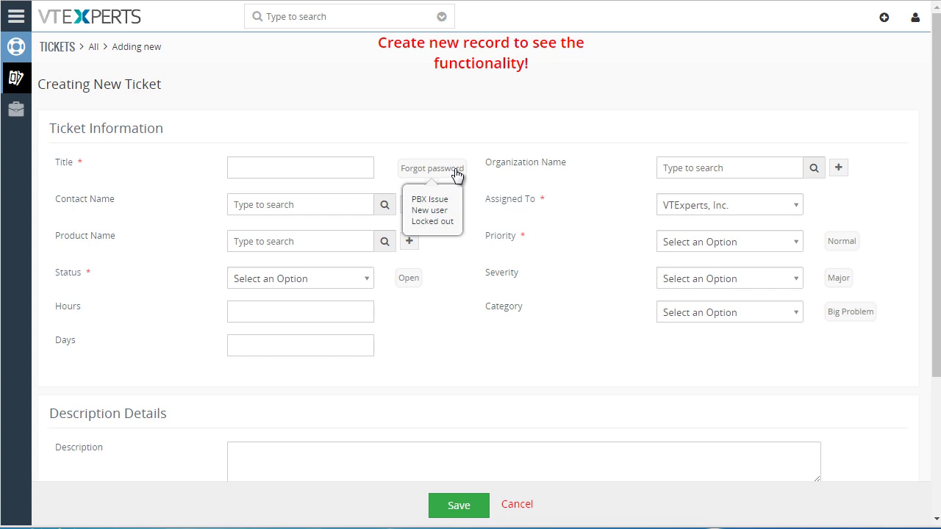
click(439, 210)
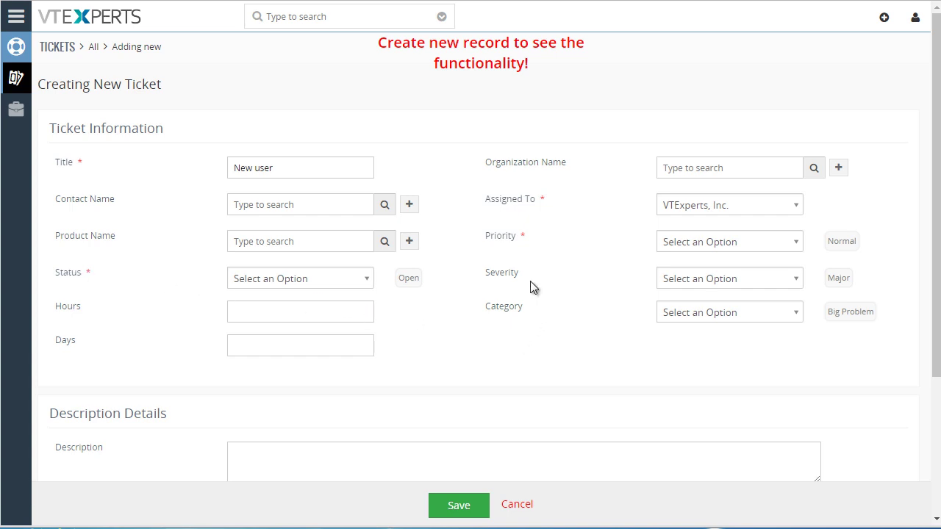
mouse_move(406, 284)
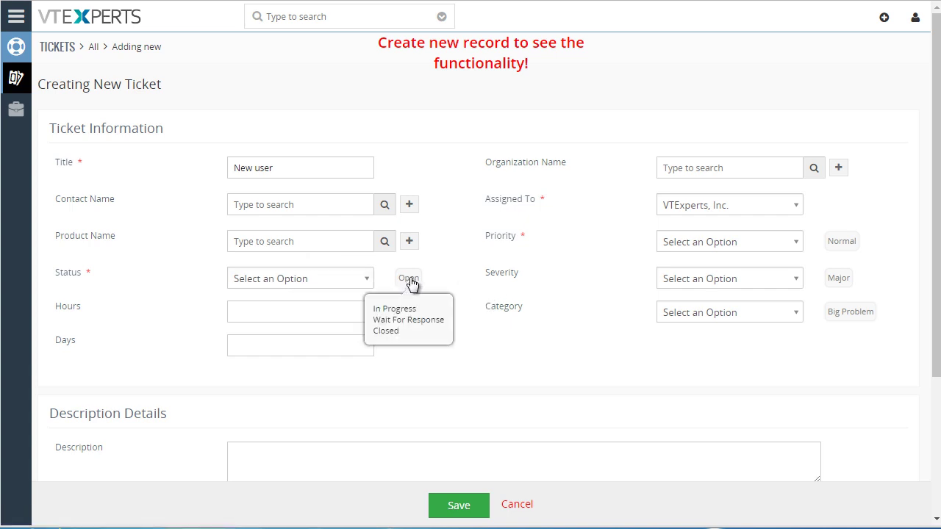
click(409, 278)
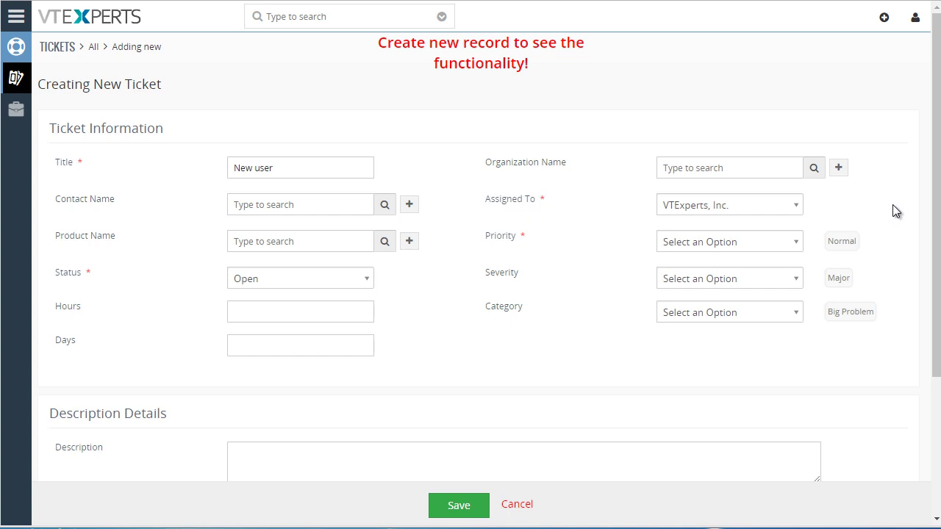
mouse_move(844, 242)
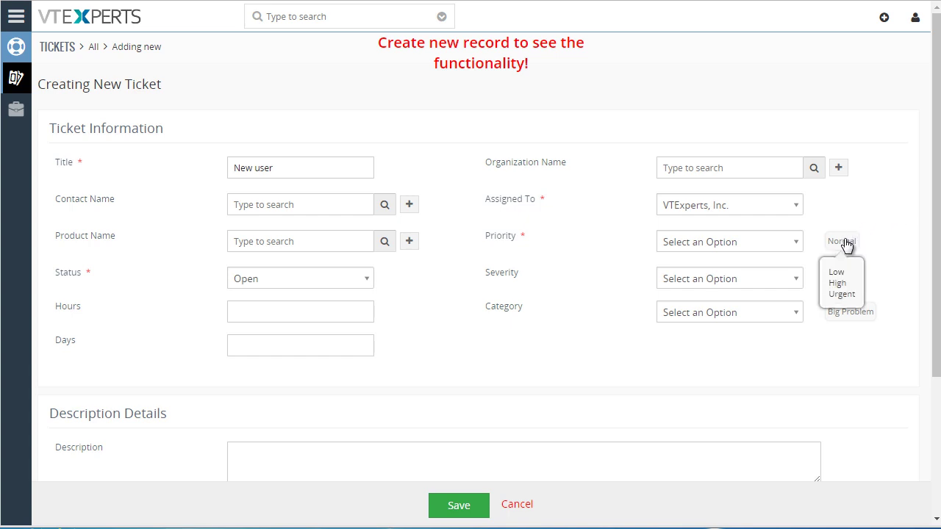
click(845, 297)
mouse_move(844, 282)
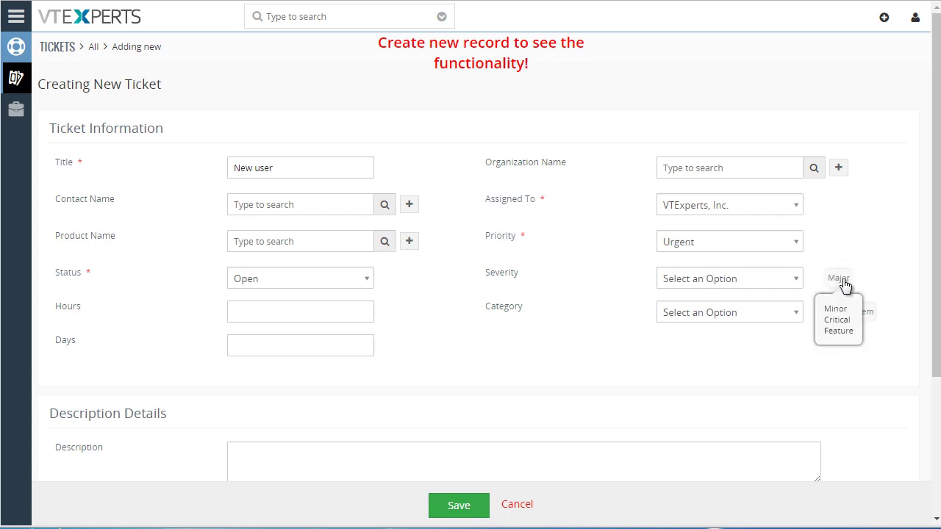
click(836, 309)
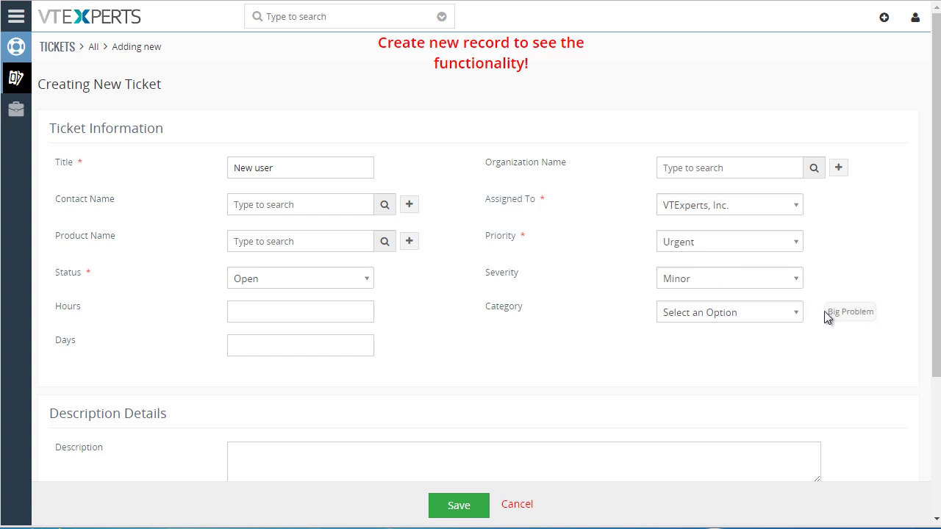
click(850, 315)
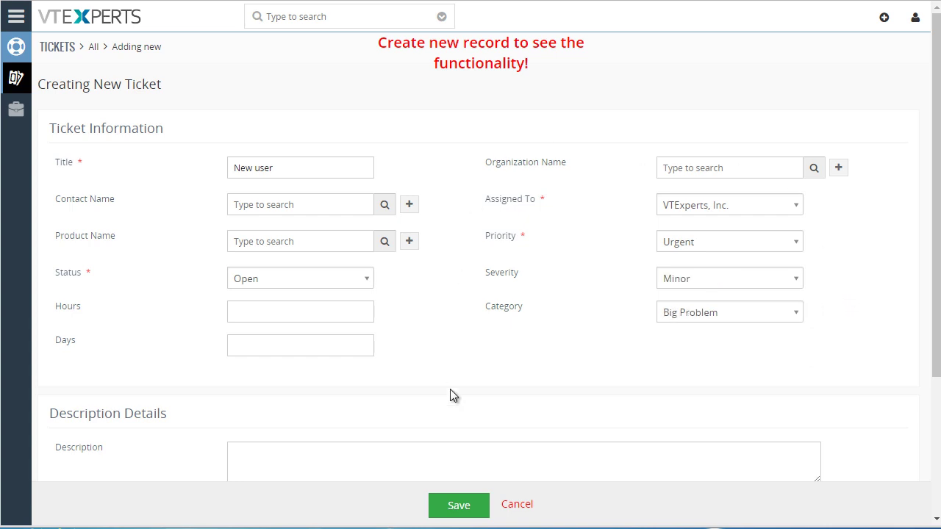
Save the New user ticket and change its priority to High.
click(458, 507)
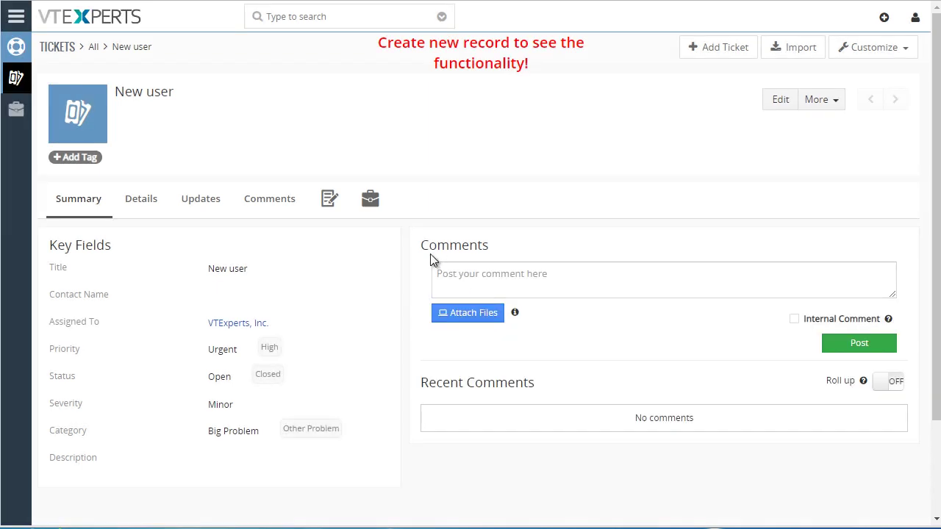
scroll(427, 229, down, 1)
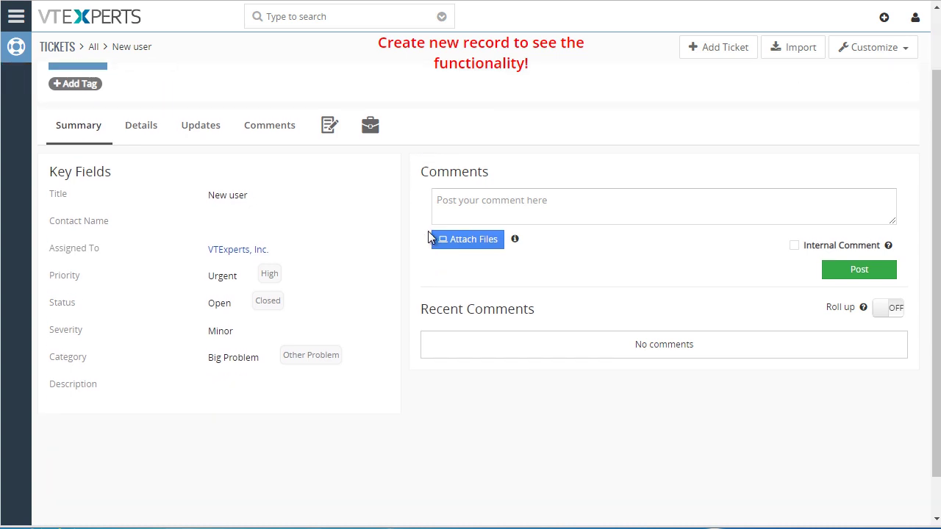
click(270, 275)
Set status to In Progress, reload the page, then change status to Wait For Response.
mouse_move(275, 304)
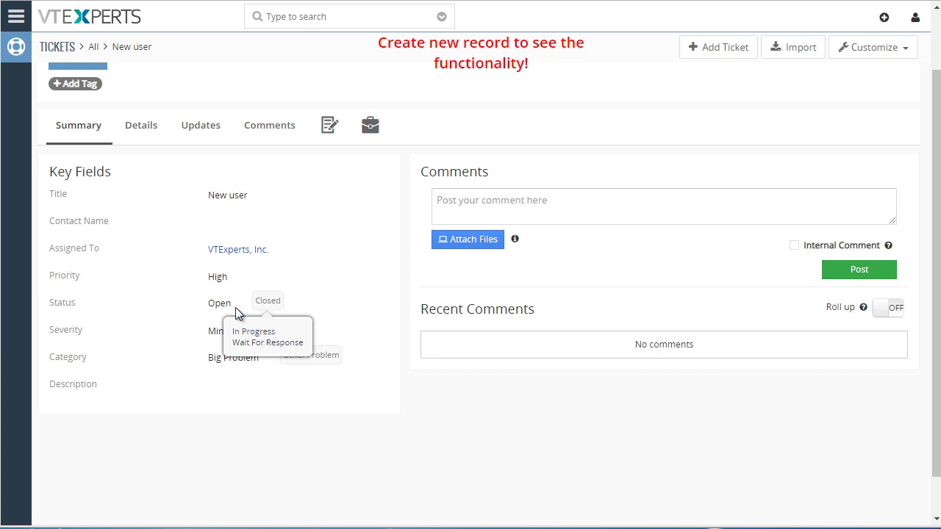
click(250, 331)
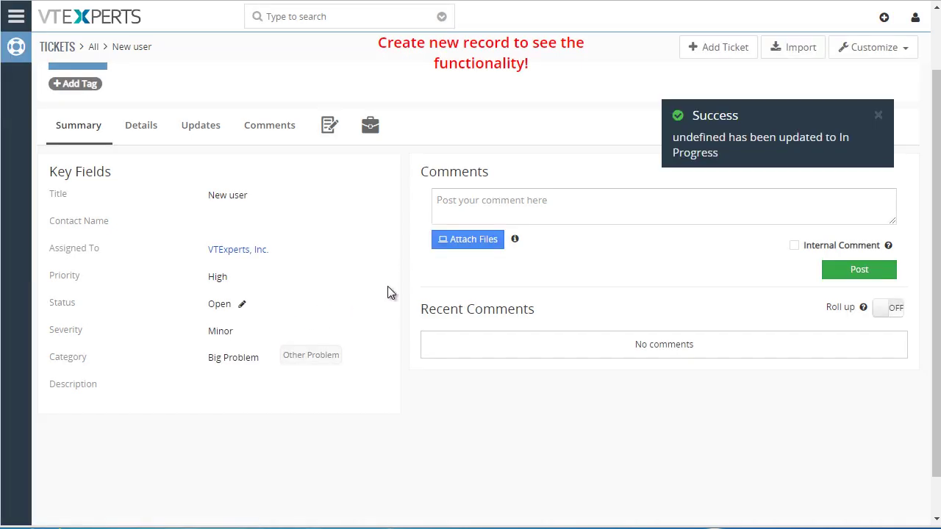
right_click(406, 237)
click(431, 275)
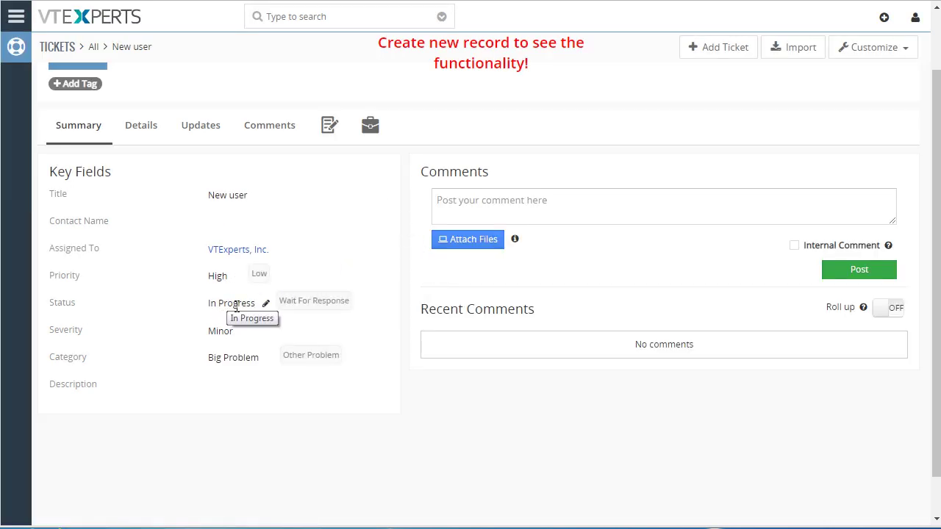
click(342, 303)
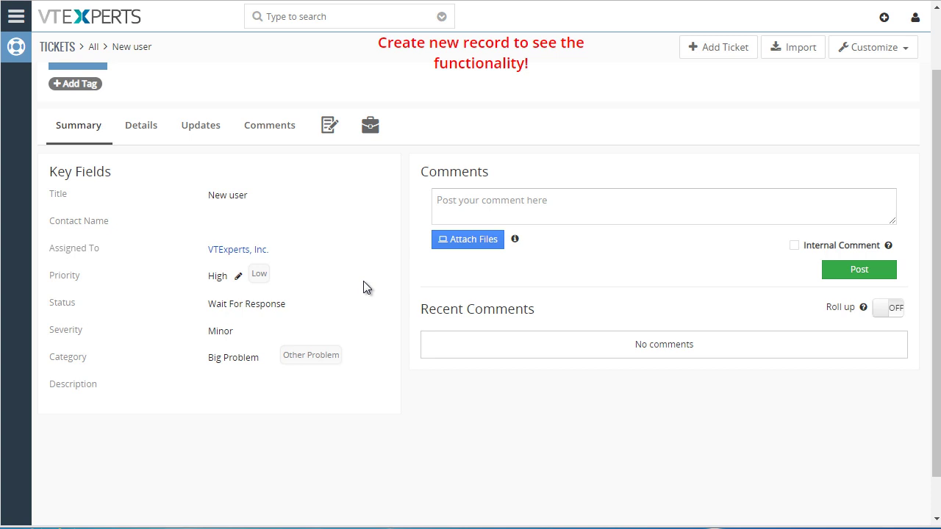
Go to Support > Projects, open ABC Project and view its Details tab.
click(16, 16)
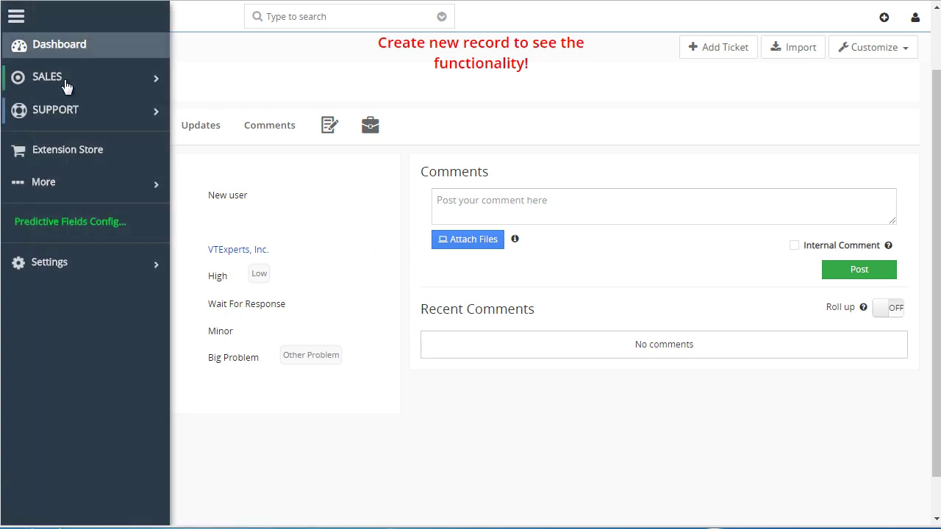
mouse_move(80, 111)
click(225, 53)
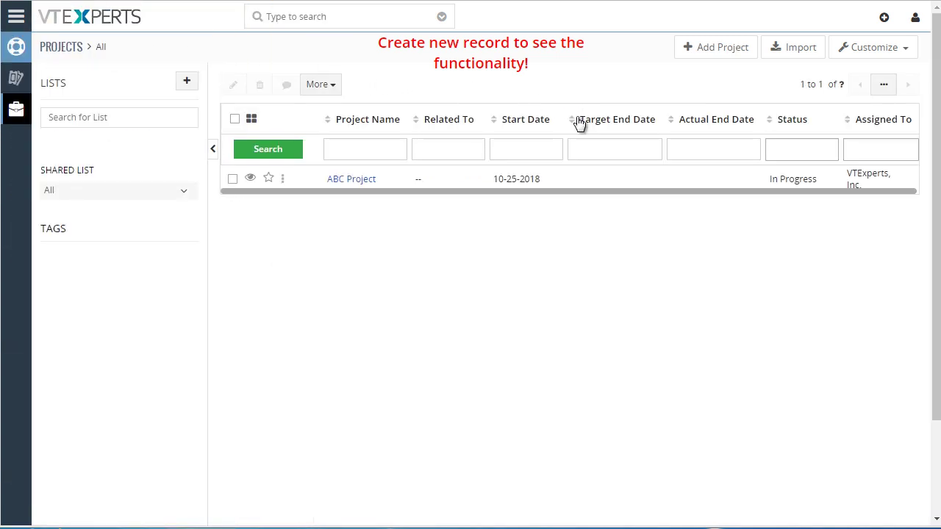
click(597, 180)
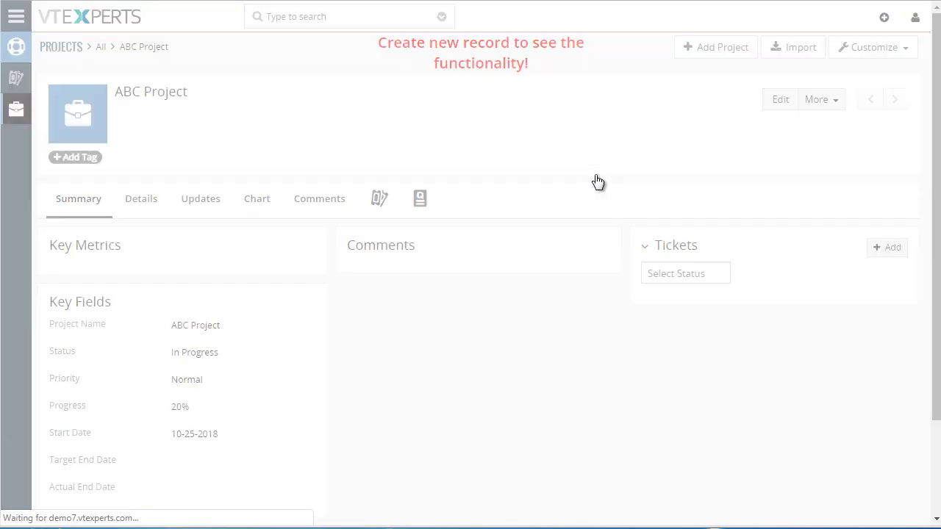
click(148, 203)
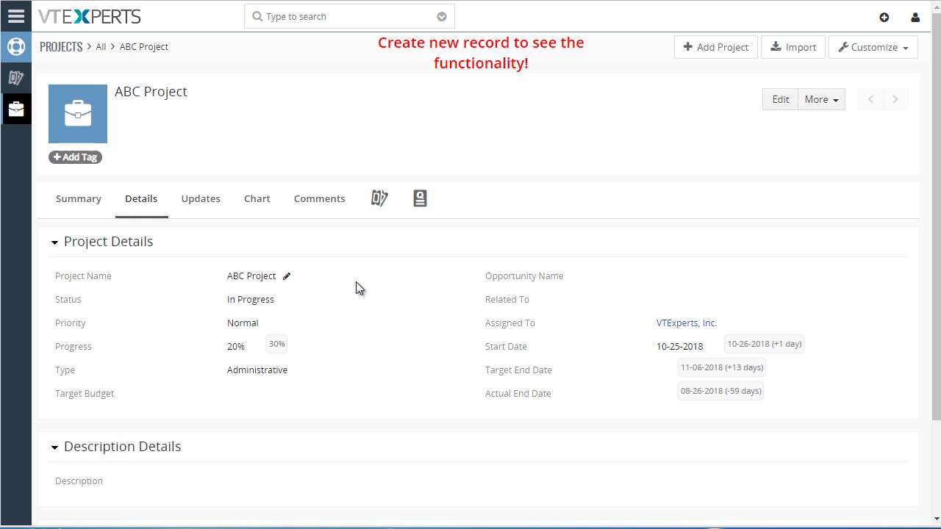
Accept Progress 30%, Start 10-26-2018, Target End 11-06-2018, Actual End 08-26-2018, then reload.
click(277, 345)
mouse_move(799, 345)
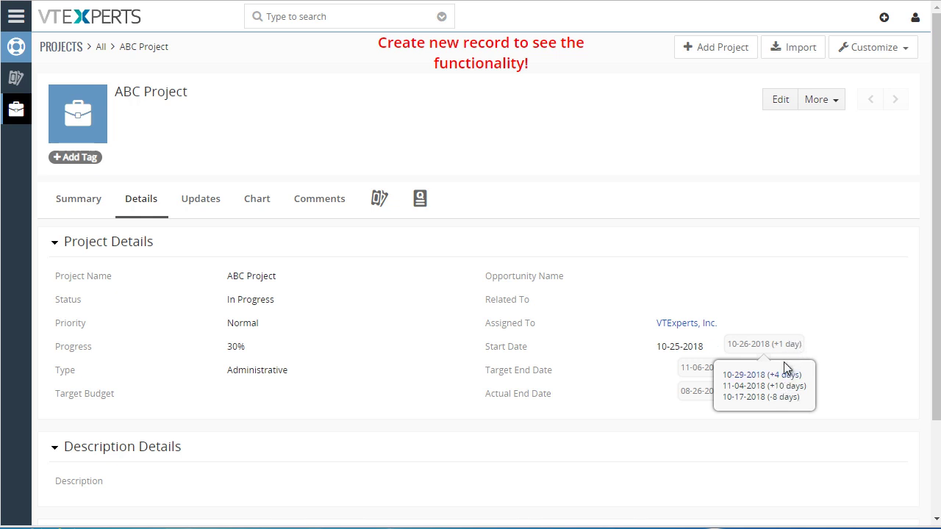
click(788, 351)
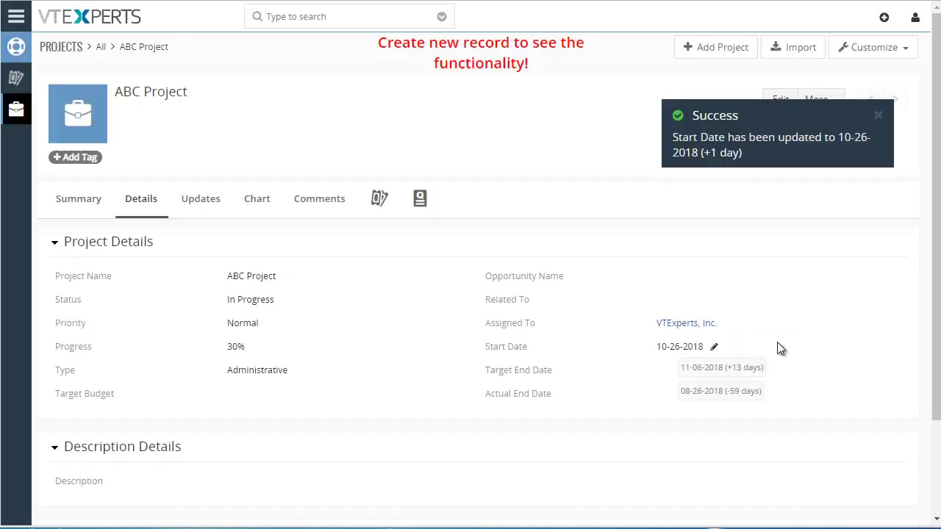
click(724, 371)
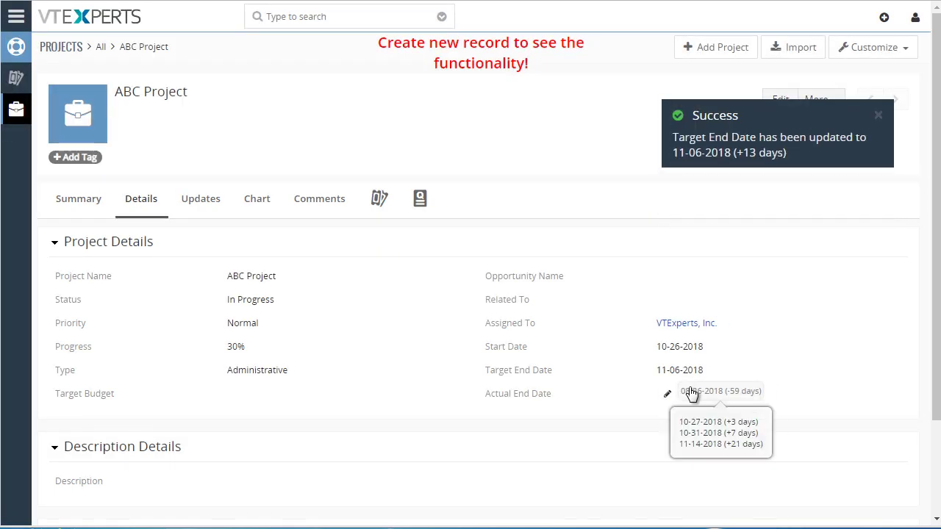
click(693, 392)
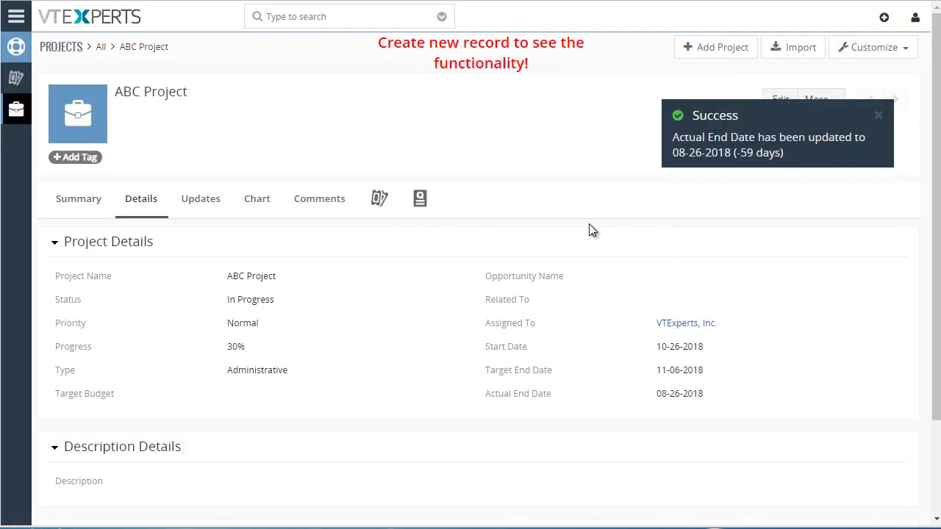
right_click(581, 245)
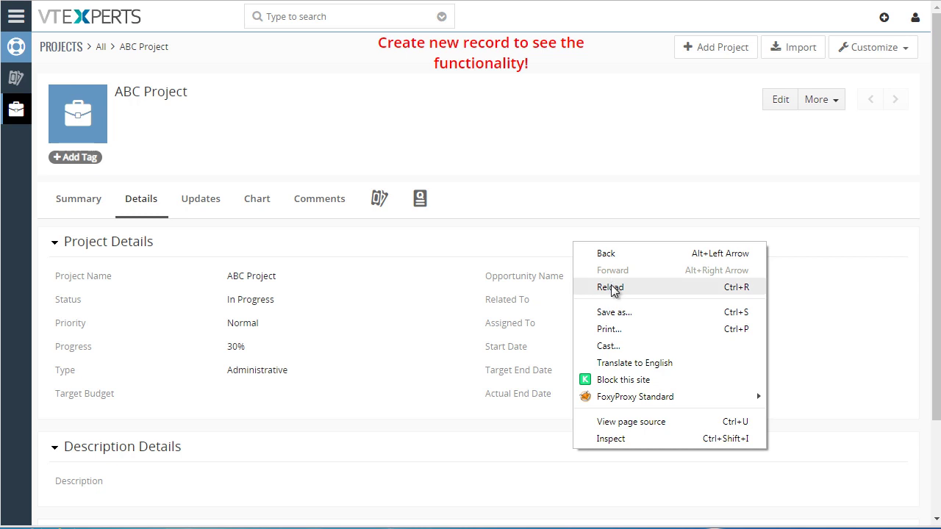
click(613, 288)
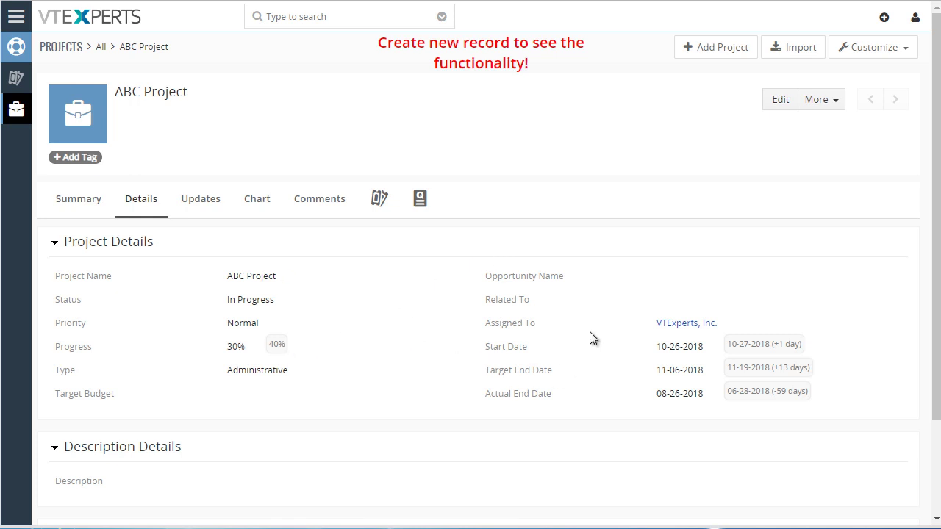
Go to CRM Settings > Other Settings > Predictive Fields and edit the Projects configuration.
click(22, 24)
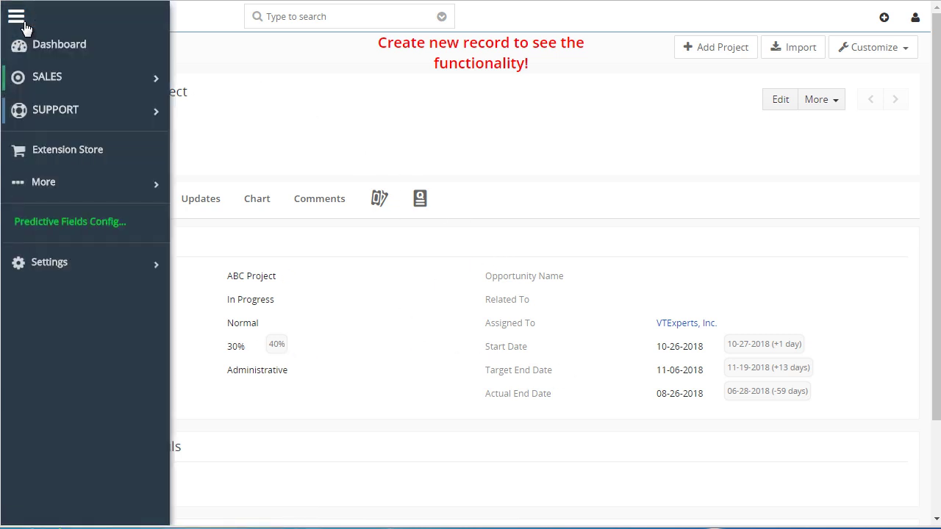
mouse_move(90, 269)
click(211, 271)
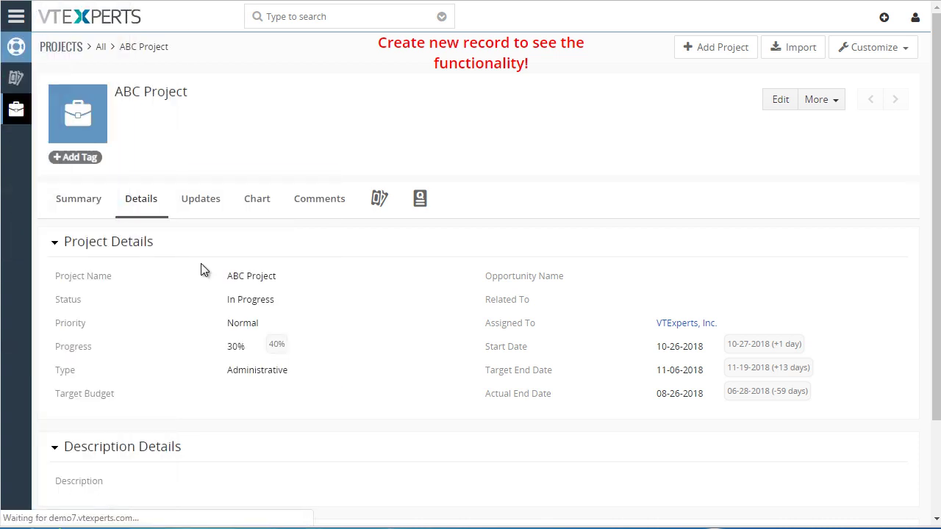
click(84, 331)
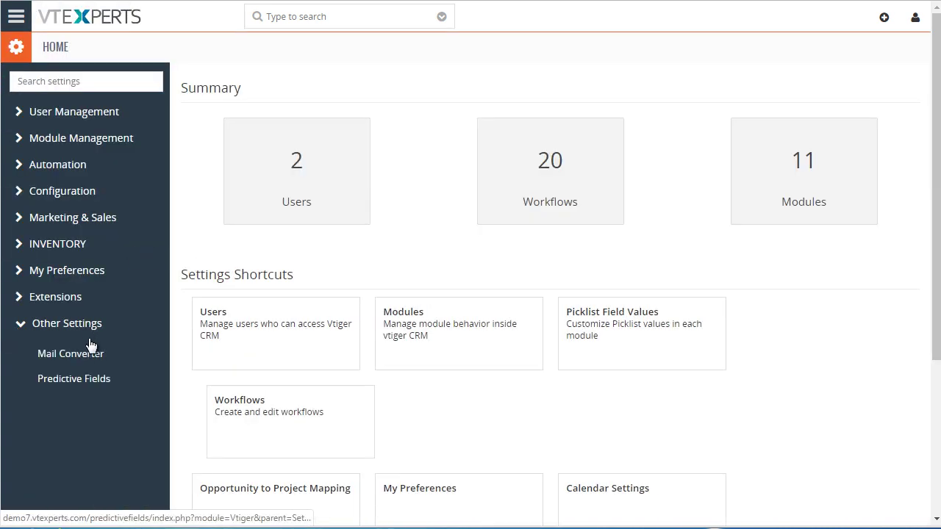
click(68, 387)
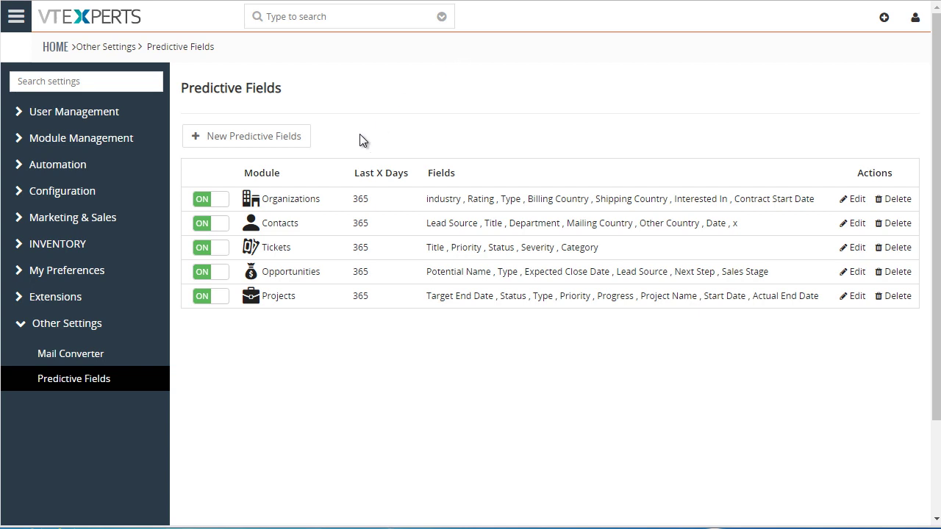
click(341, 298)
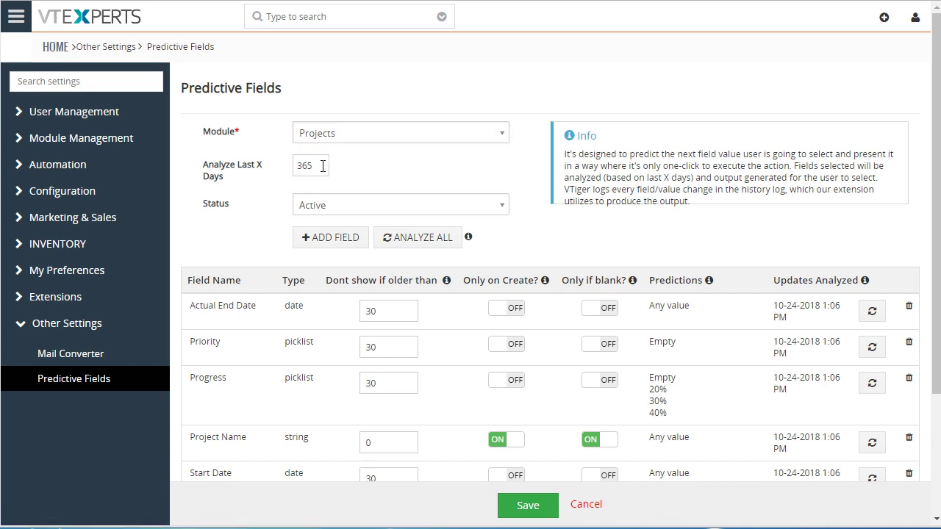
Review the 365-day analysis period and field age limits, such as Actual End Date's 30.
drag(319, 167, 292, 165)
scroll(522, 142, down, 1)
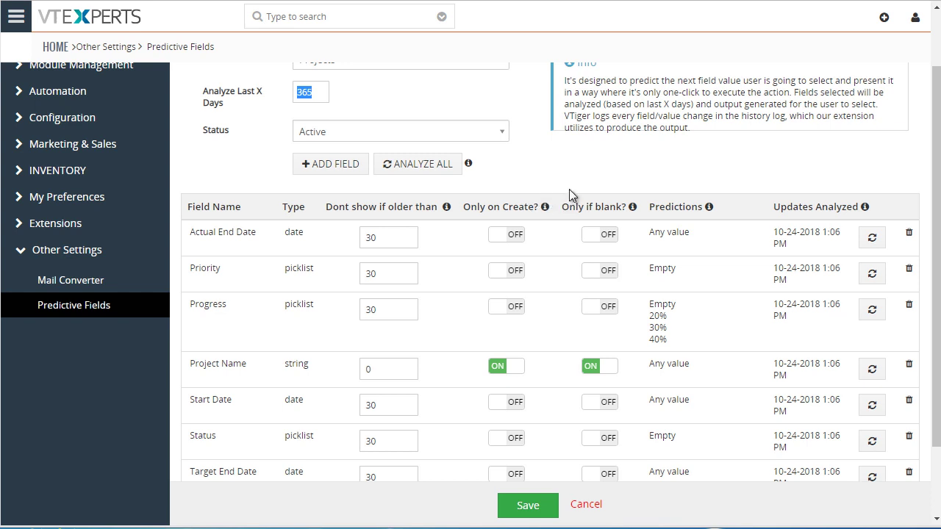
double_click(382, 233)
scroll(936, 189, down, 1)
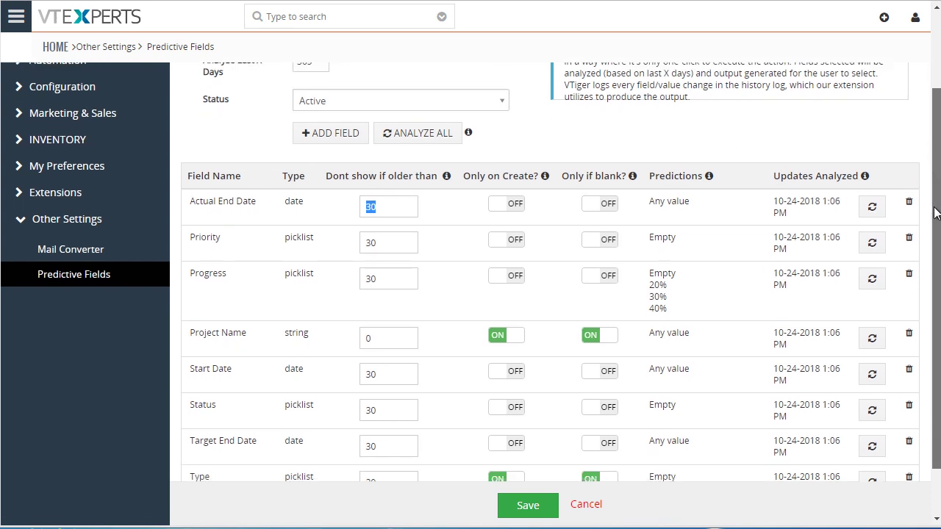
mouse_move(658, 205)
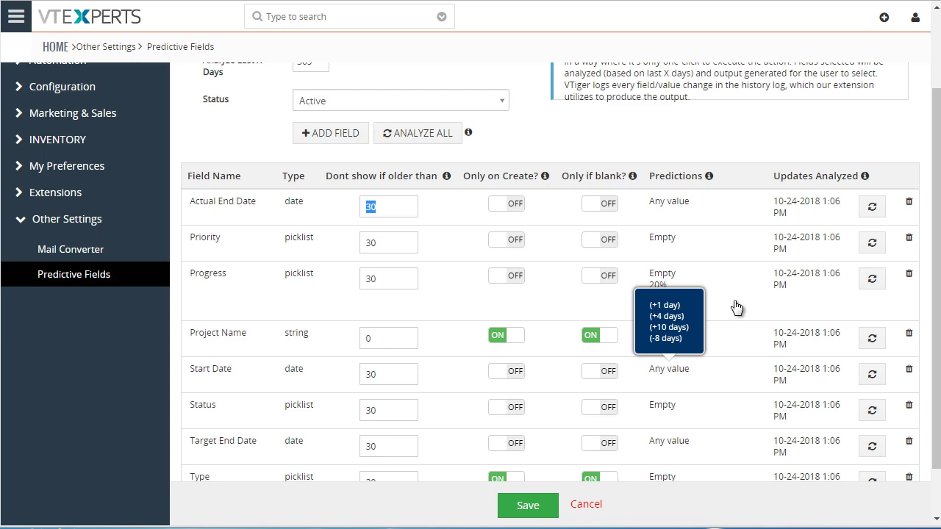
scroll(736, 307, up, 2)
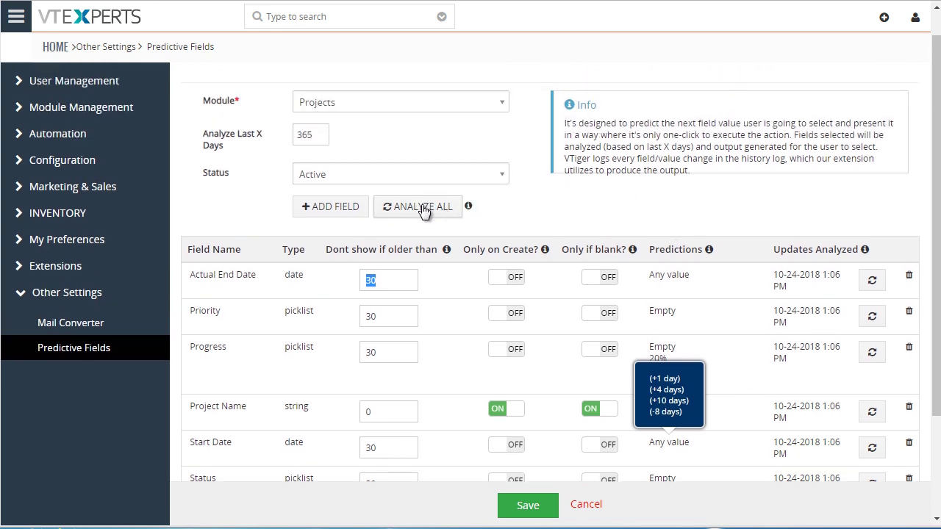
Open the Add Field selection list and close it without changes.
click(336, 205)
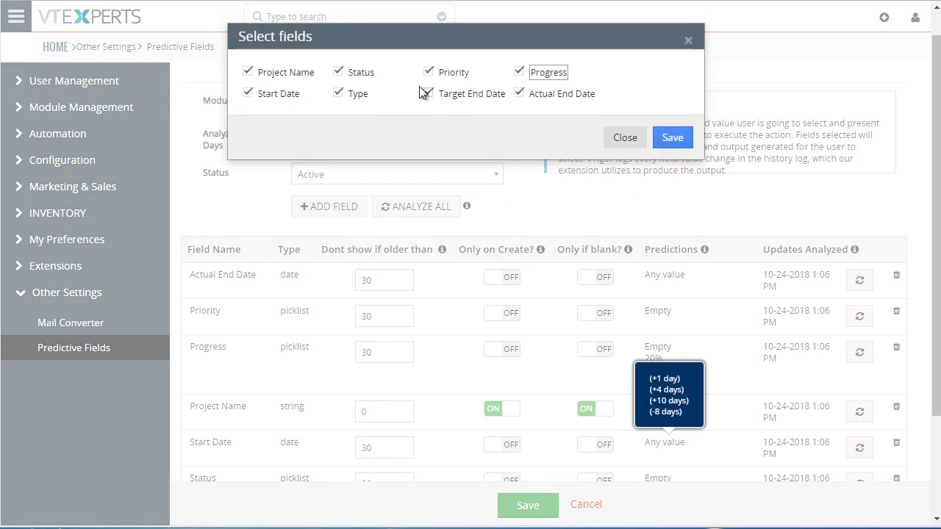
click(625, 137)
scroll(703, 290, down, 2)
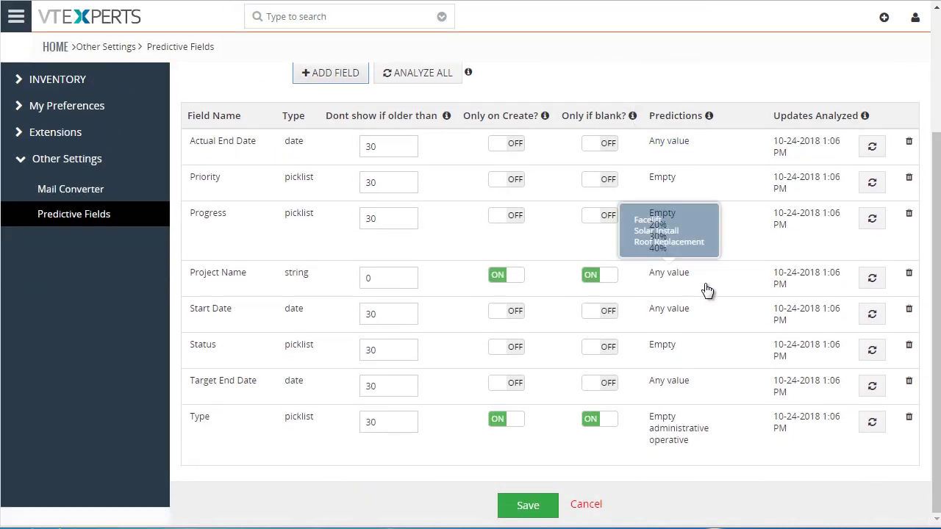